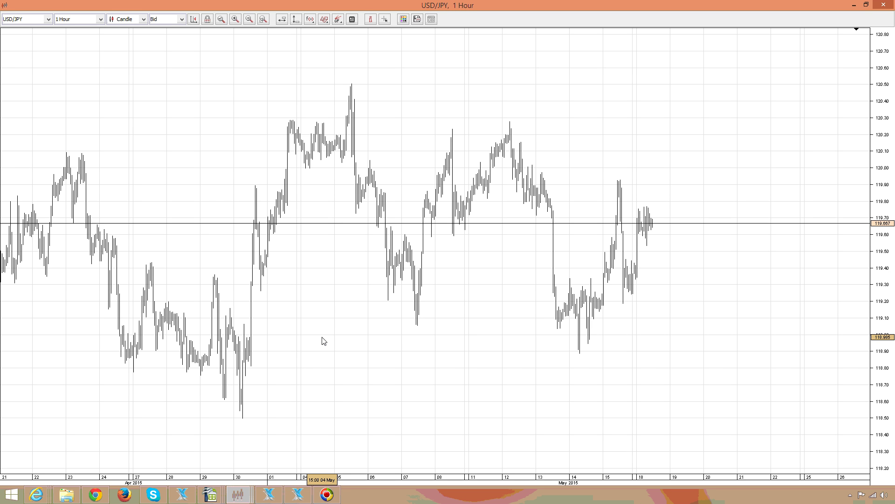
pyautogui.click(324, 19)
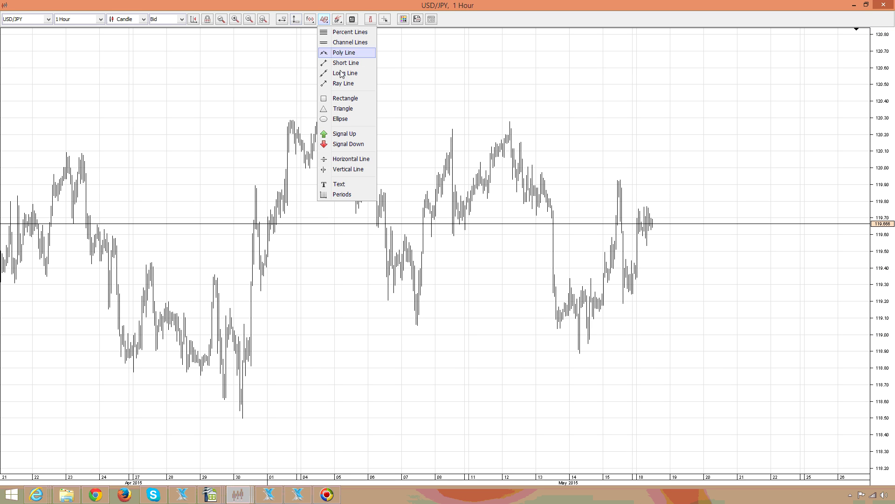
pyautogui.click(339, 184)
pyautogui.click(436, 392)
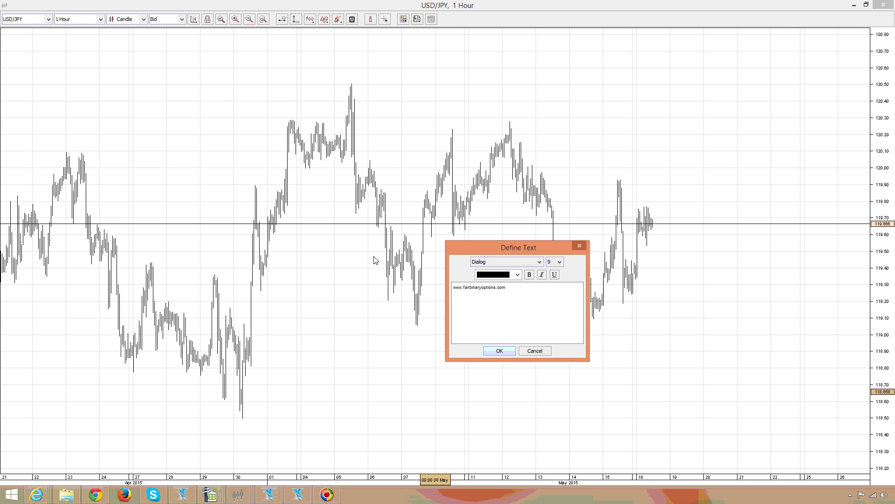
pyautogui.click(559, 261)
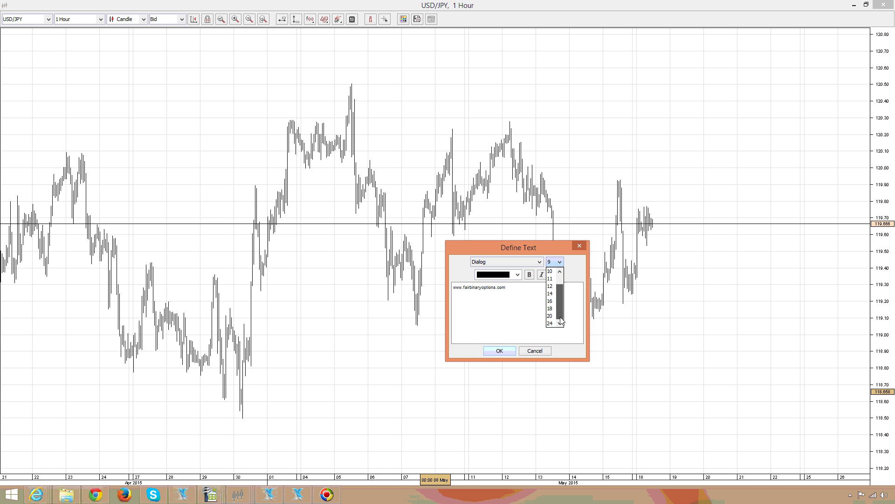
pyautogui.click(550, 322)
pyautogui.click(517, 274)
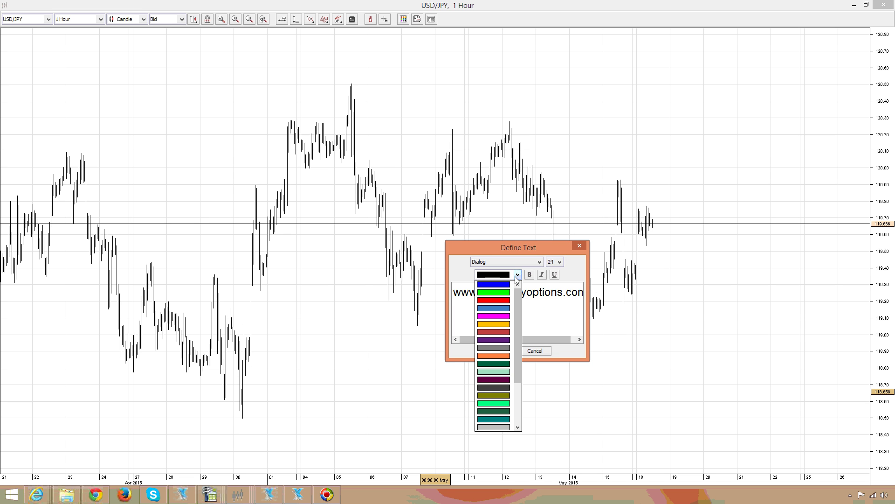
pyautogui.click(506, 340)
pyautogui.click(512, 352)
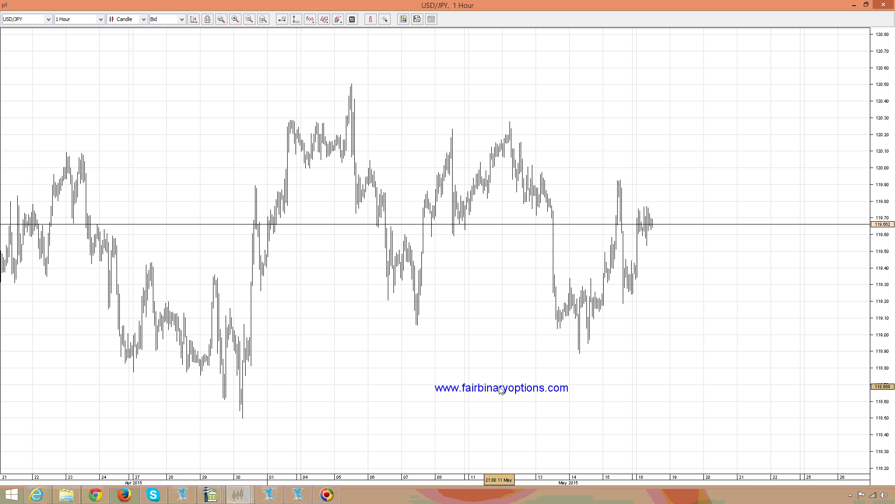
pyautogui.click(324, 20)
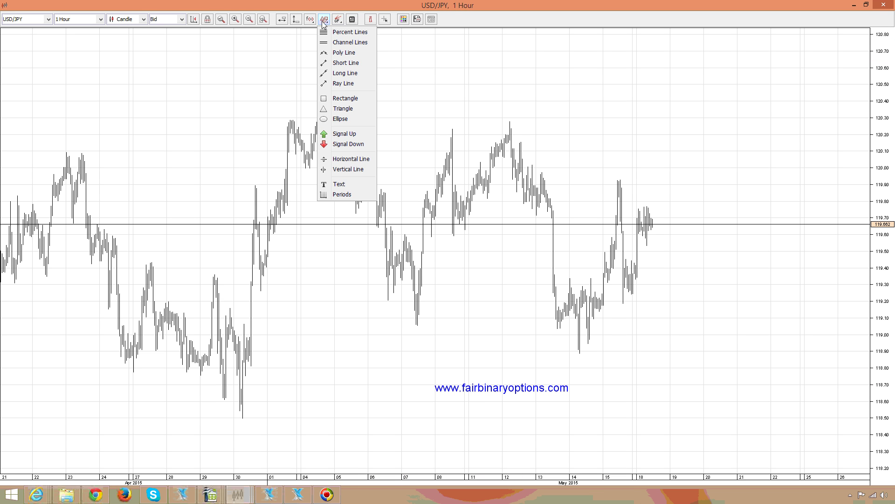
# Draw a seven-point zigzag poly line right of the latest bars, ending on a rising leg
pyautogui.click(352, 53)
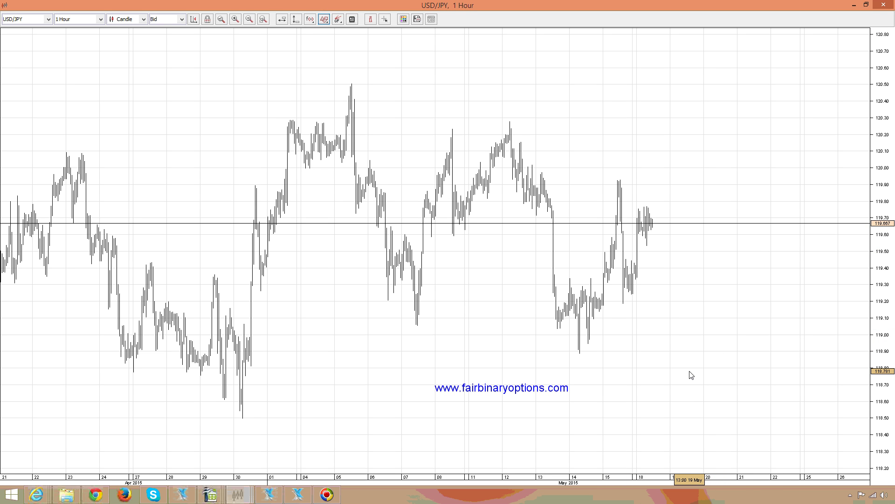
pyautogui.click(678, 384)
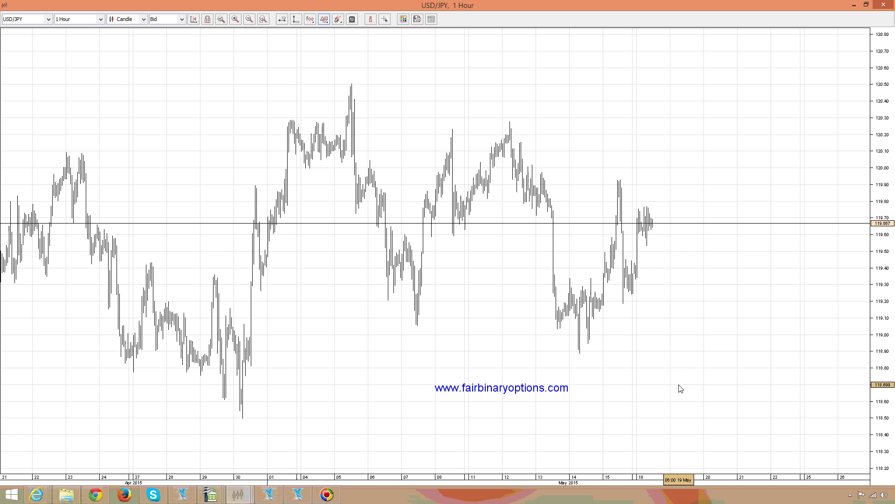
pyautogui.click(691, 428)
pyautogui.click(718, 366)
pyautogui.click(736, 416)
pyautogui.click(756, 357)
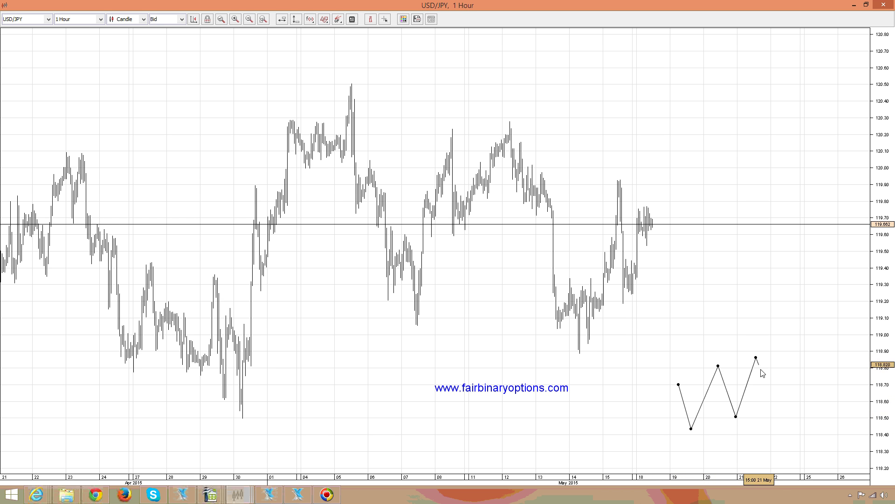
pyautogui.click(762, 372)
pyautogui.doubleClick(790, 308)
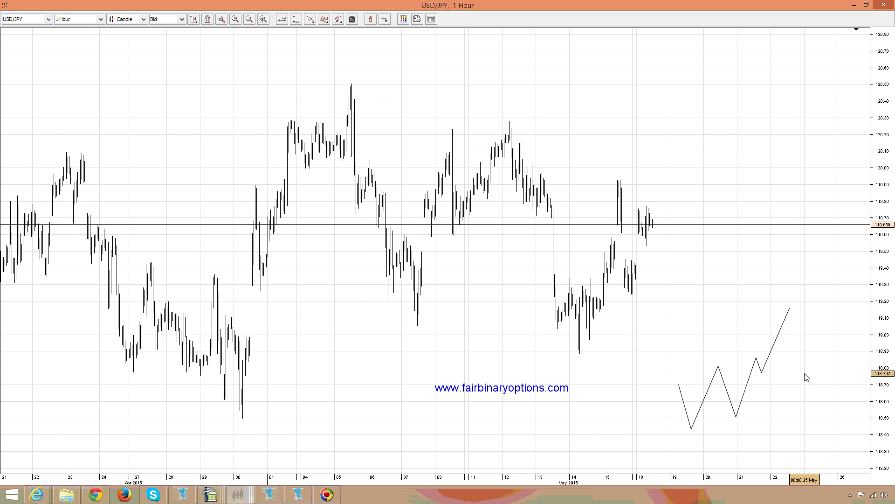
# Draw a trend line along the zigzag's lows and give it the thickest width
pyautogui.click(324, 19)
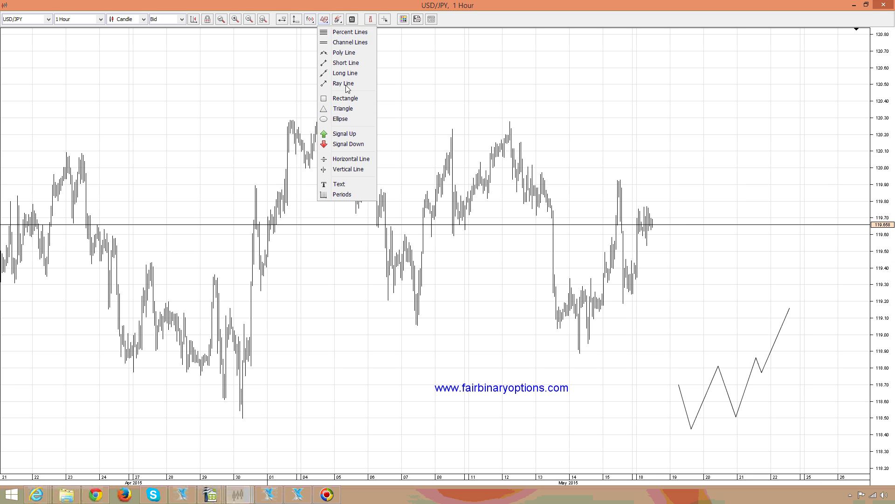
pyautogui.click(345, 62)
pyautogui.moveTo(689, 429); pyautogui.dragTo(809, 399)
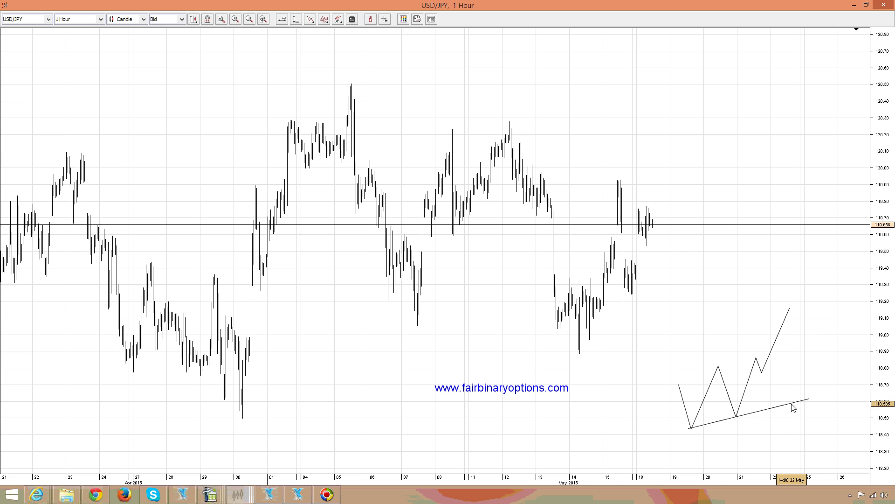
pyautogui.rightClick(793, 407)
pyautogui.moveTo(835, 456)
pyautogui.click(772, 453)
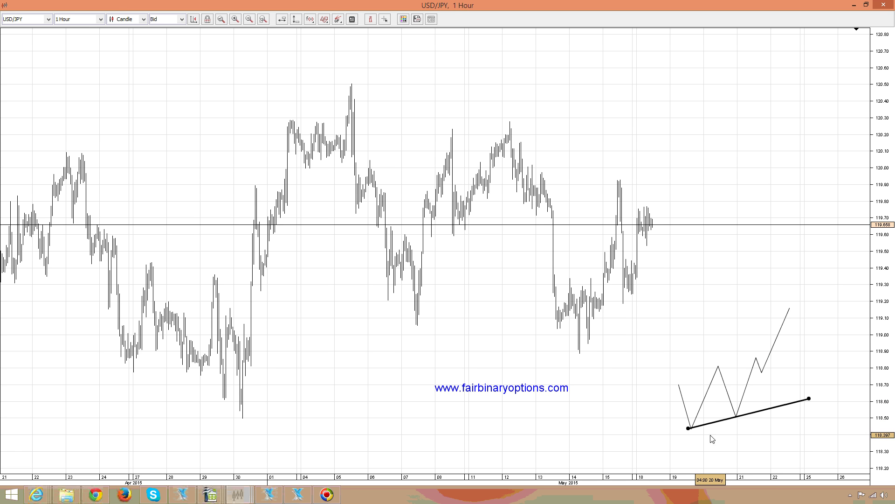
# Clone the bold trend line and move the copy up to form the channel top
pyautogui.rightClick(725, 424)
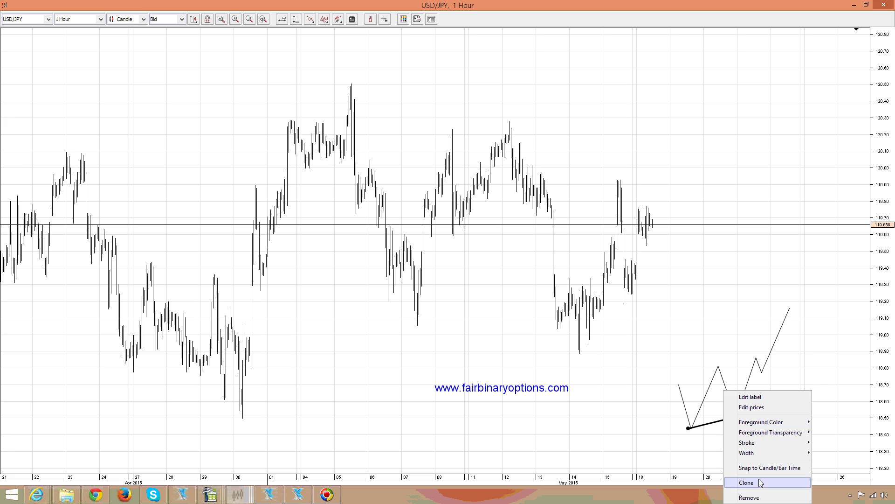
pyautogui.click(759, 478)
pyautogui.moveTo(737, 419); pyautogui.dragTo(751, 361)
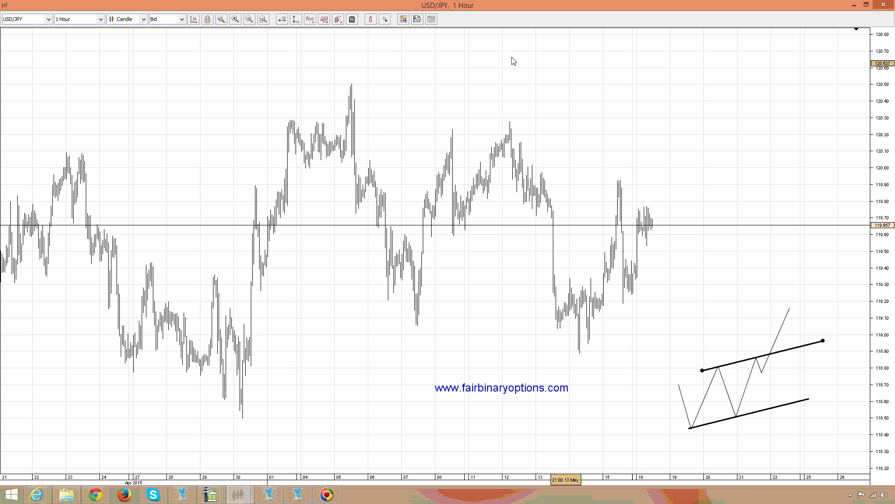
pyautogui.click(324, 19)
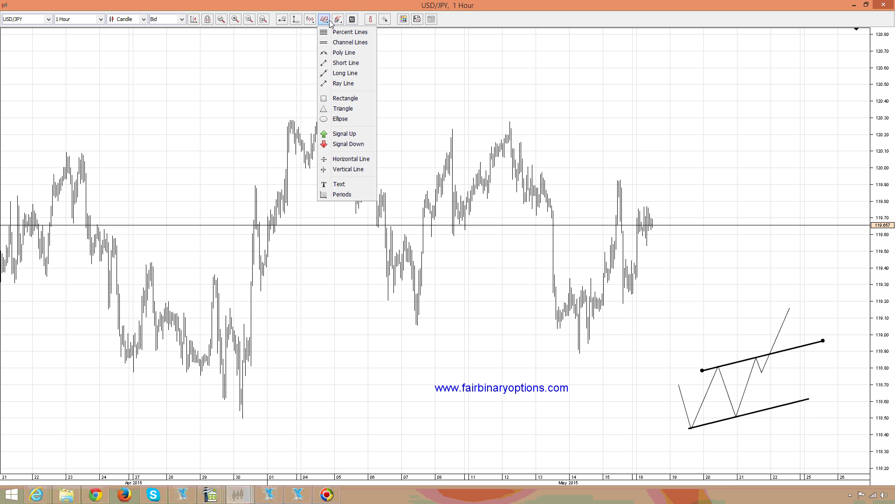
# Draw rectangles around the start and the pullback of the projected path
pyautogui.click(351, 98)
pyautogui.moveTo(670, 381); pyautogui.dragTo(691, 390)
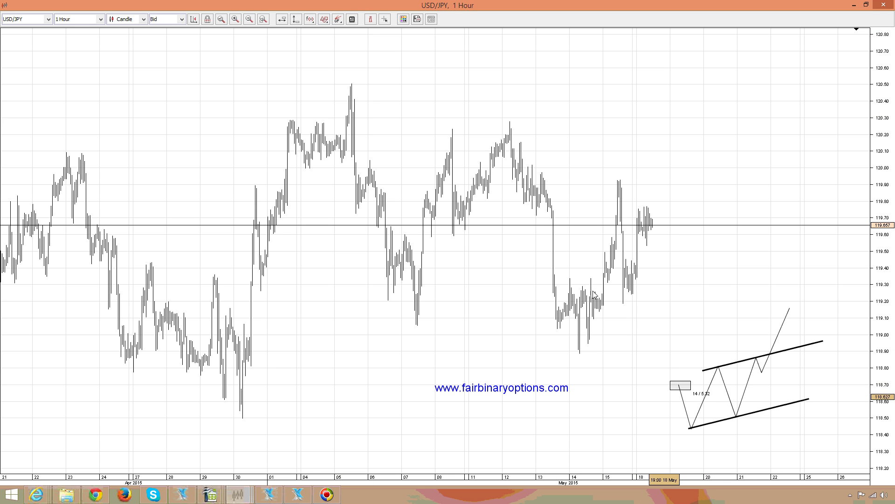
pyautogui.click(321, 20)
pyautogui.click(360, 99)
pyautogui.moveTo(757, 364); pyautogui.dragTo(770, 375)
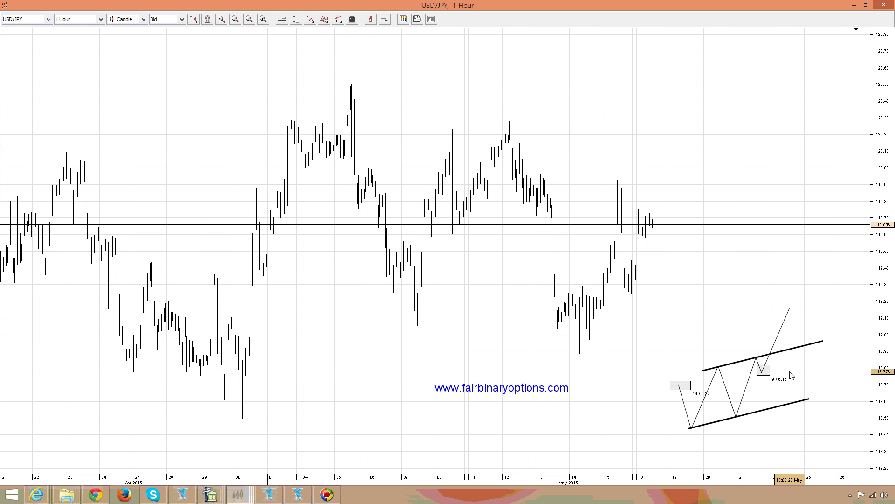
# Draw a third rectangle over the 22 April high, then switch to the Text tool
pyautogui.click(324, 19)
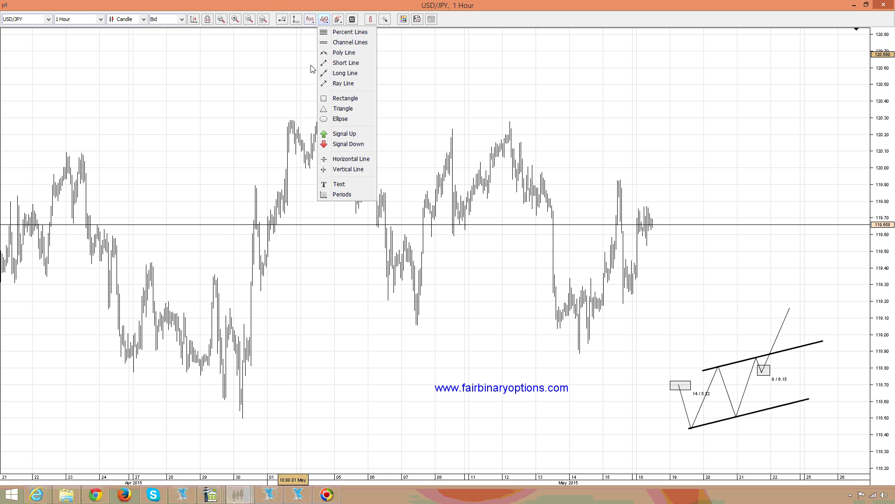
pyautogui.click(345, 98)
pyautogui.moveTo(50, 142); pyautogui.dragTo(105, 160)
pyautogui.click(324, 20)
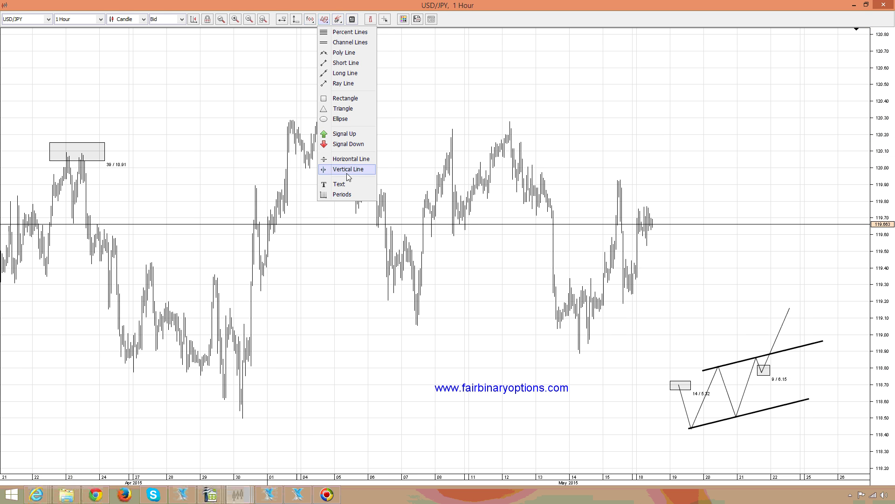
pyautogui.click(340, 194)
# Add a red size-24 'x' label and move it above the 22 April box
pyautogui.click(83, 128)
pyautogui.click(502, 297)
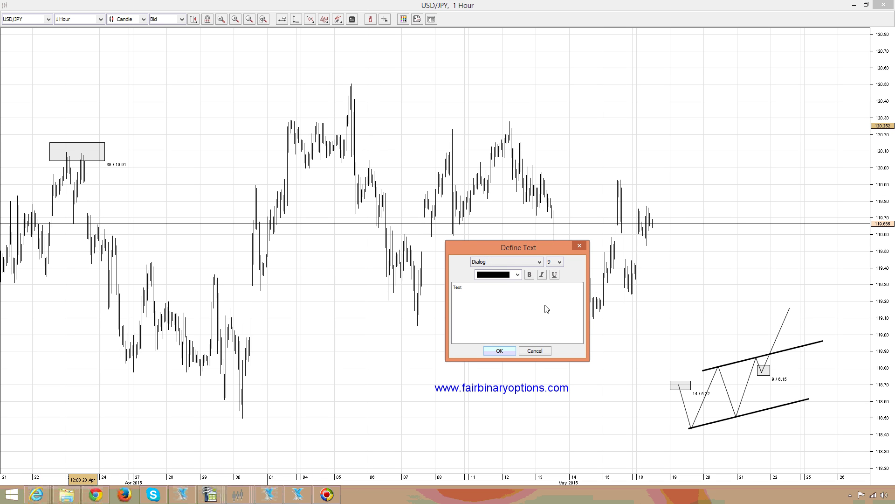
pyautogui.click(560, 262)
pyautogui.click(555, 322)
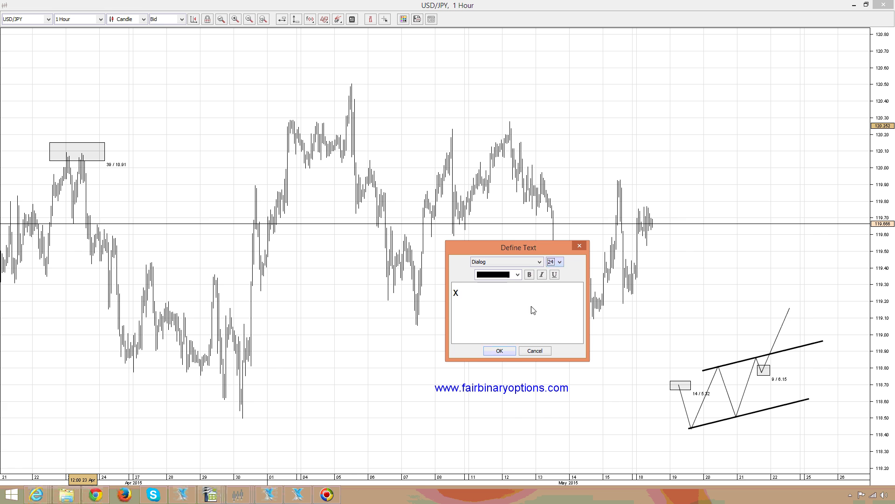
pyautogui.click(515, 277)
pyautogui.click(499, 298)
pyautogui.click(491, 351)
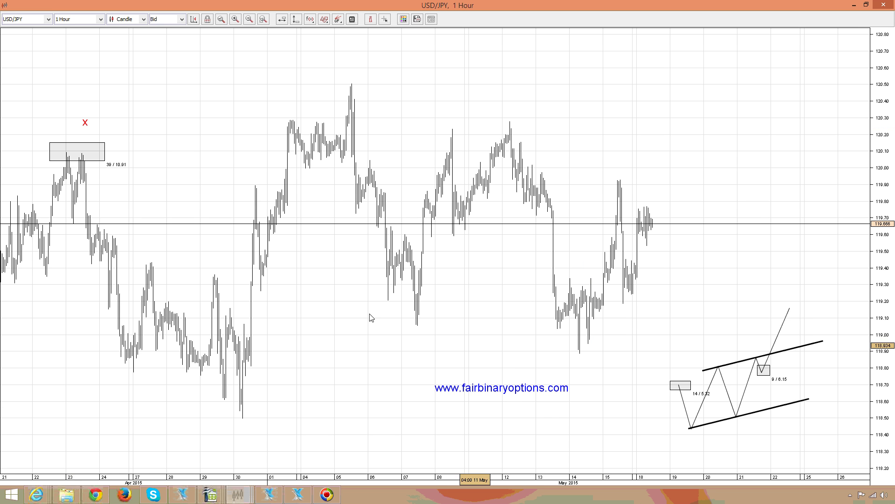
pyautogui.moveTo(87, 124); pyautogui.dragTo(82, 137)
# Clone the x label, relabel the copy 'a' at the late-April low, and clone it again
pyautogui.rightClick(81, 136)
pyautogui.click(124, 229)
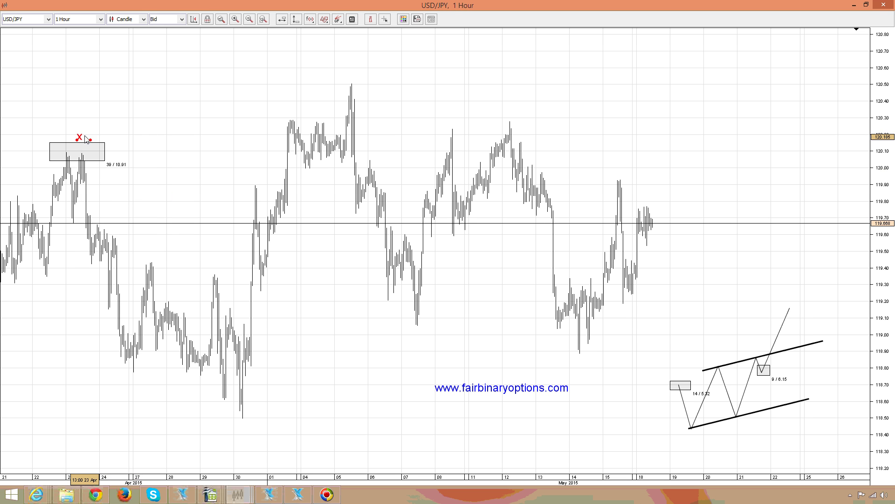
pyautogui.rightClick(158, 364)
pyautogui.click(176, 366)
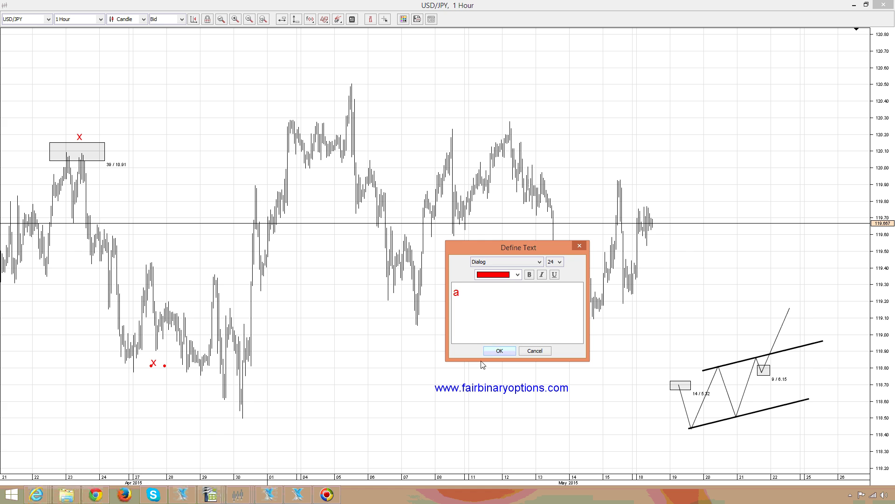
pyautogui.write('a')
pyautogui.click(499, 351)
pyautogui.rightClick(157, 363)
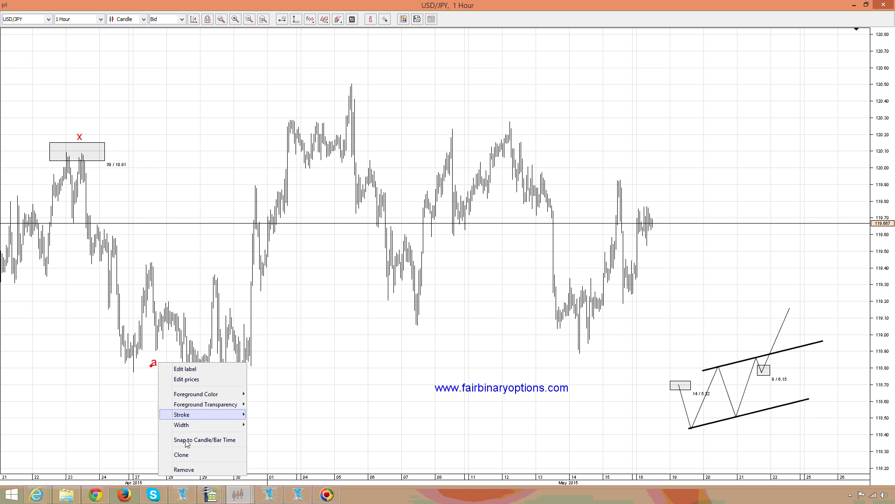
pyautogui.click(182, 454)
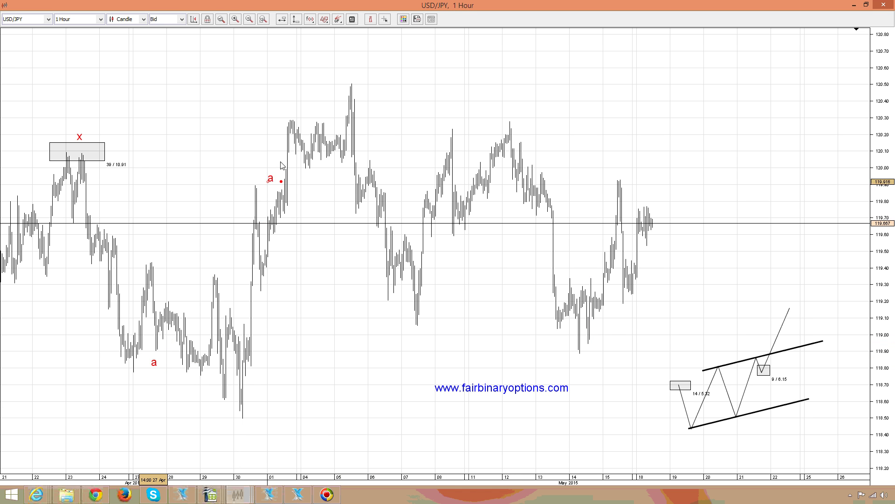
# Place the copied label at the early-May peak and relabel it 'b'
pyautogui.click(359, 69)
pyautogui.rightClick(348, 76)
pyautogui.click(365, 83)
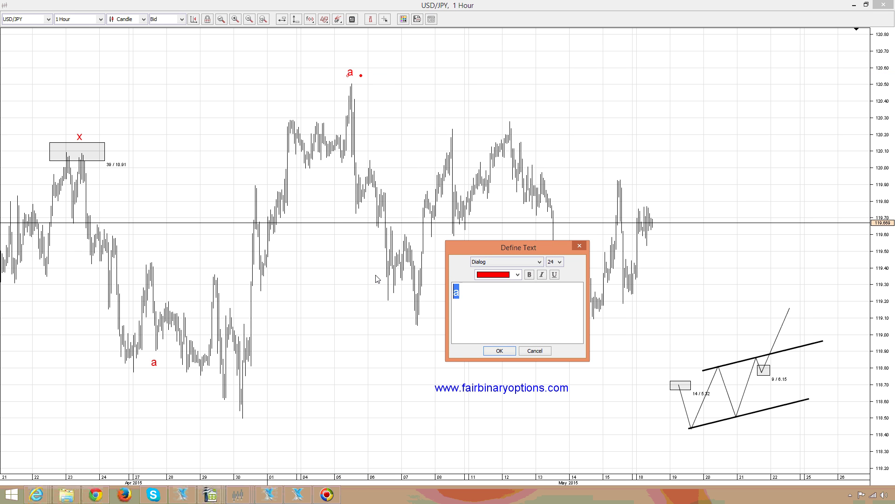
pyautogui.click(515, 351)
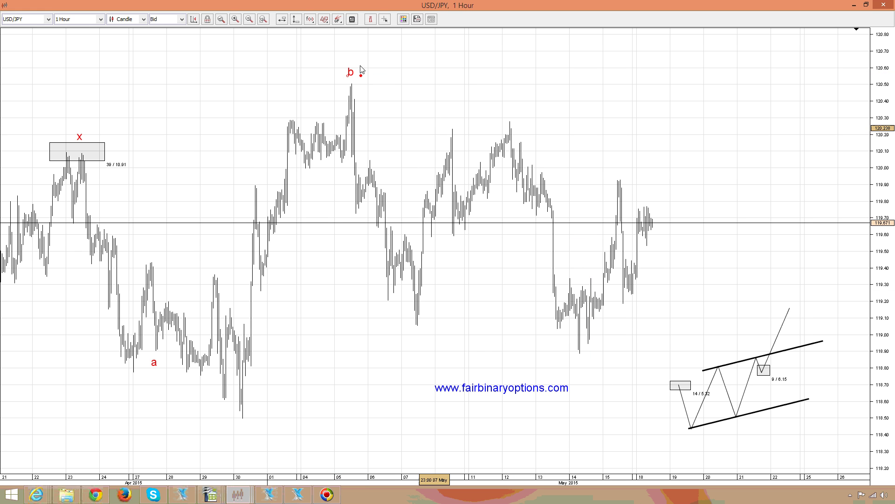
# Clone the b label, place it at the mid-May low and relabel it 'c'
pyautogui.rightClick(352, 75)
pyautogui.click(376, 167)
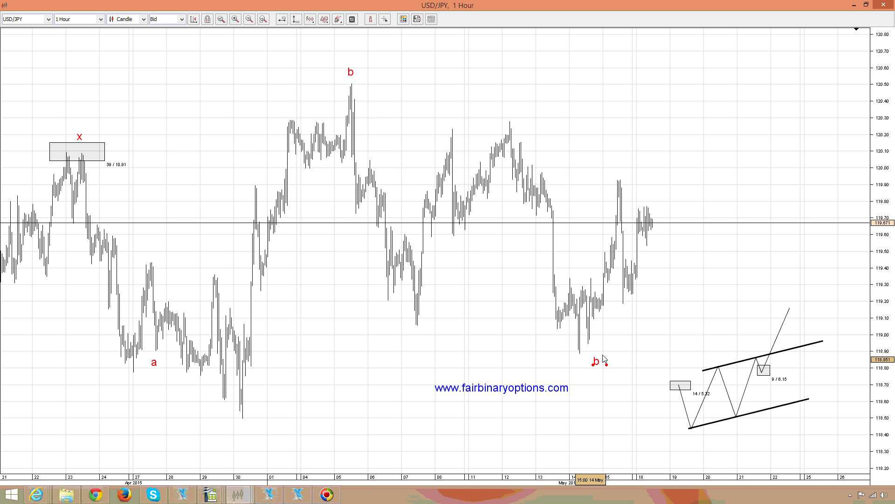
pyautogui.click(622, 315)
pyautogui.rightClick(623, 316)
pyautogui.click(655, 322)
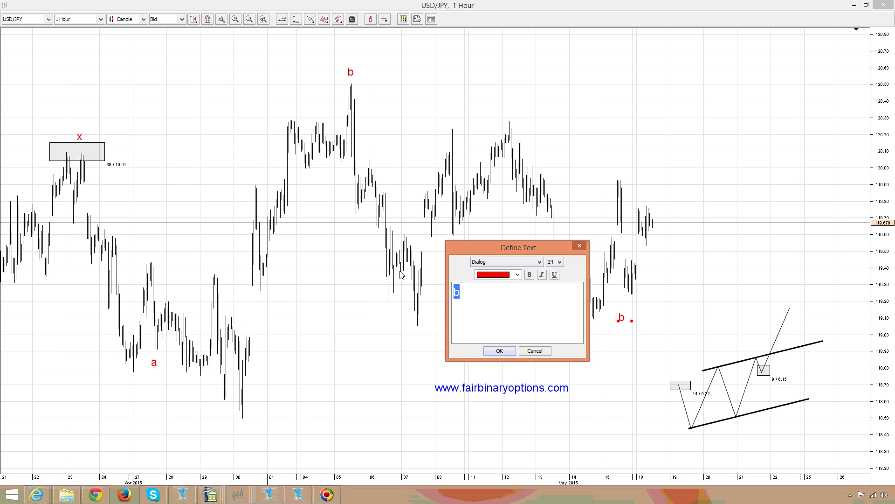
pyautogui.click(500, 352)
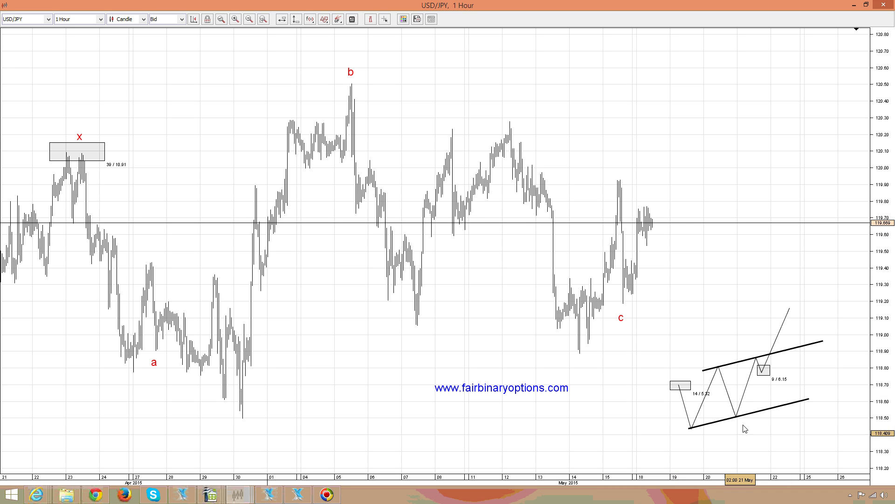
# Clone the thick trendline, move it to the a low, and stretch it right under c
pyautogui.rightClick(763, 414)
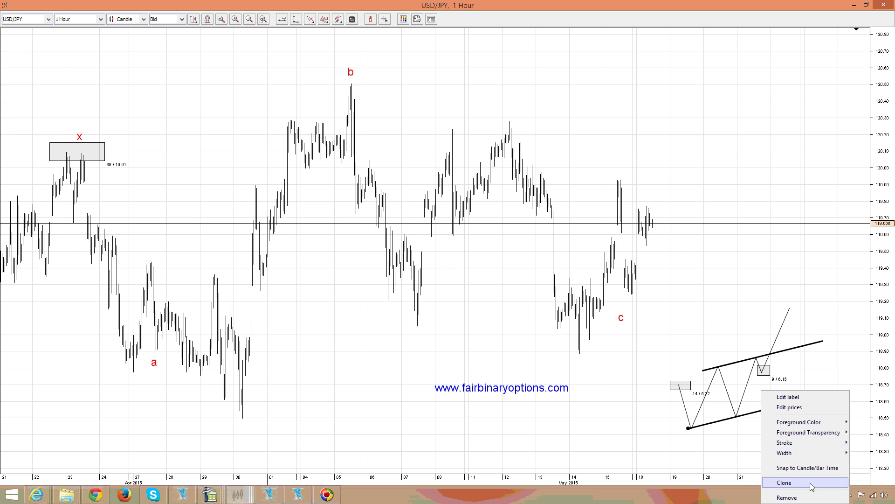
pyautogui.click(810, 482)
pyautogui.moveTo(757, 411); pyautogui.dragTo(225, 339)
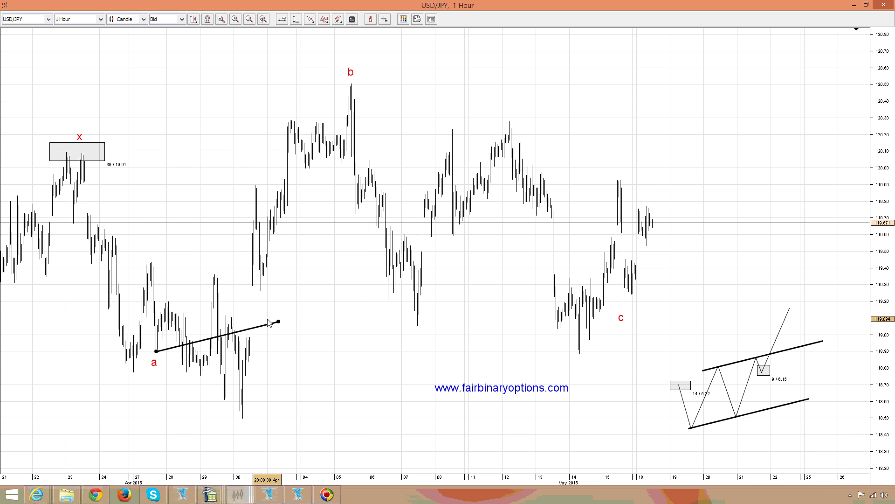
pyautogui.moveTo(279, 322); pyautogui.dragTo(850, 281)
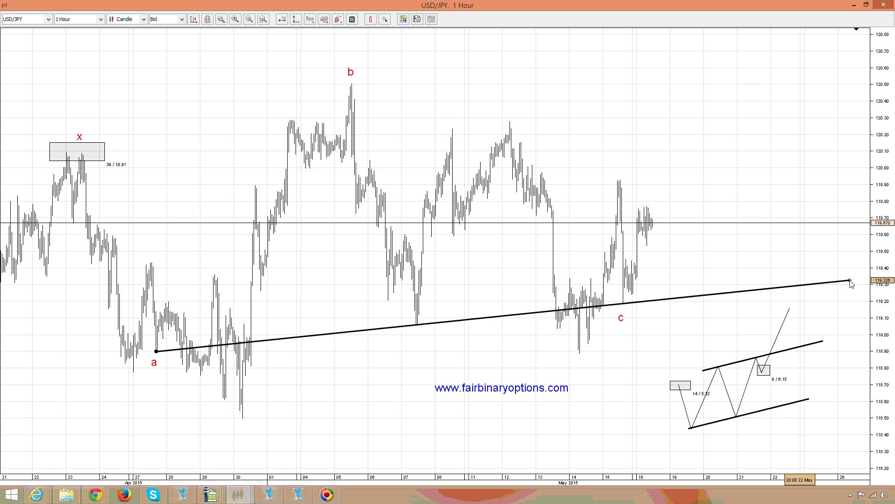
# Clone the long trendline and move the parallel copy up to touch b
pyautogui.rightClick(421, 324)
pyautogui.click(461, 416)
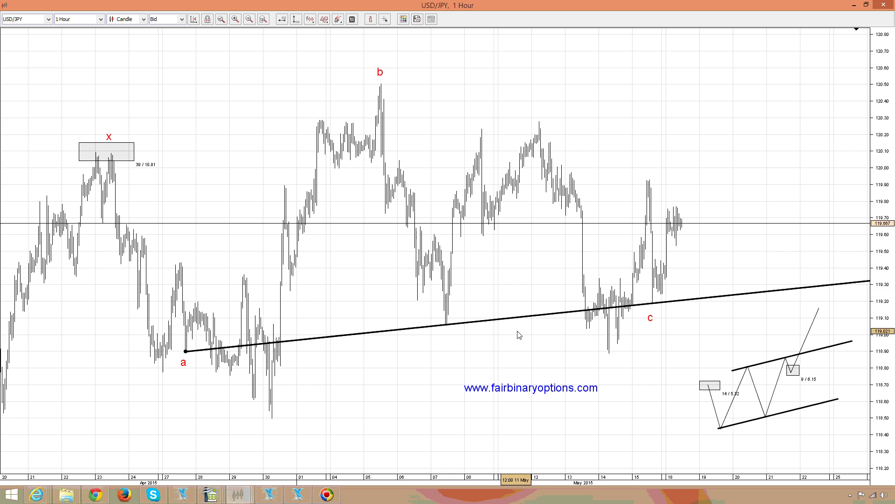
pyautogui.moveTo(530, 319)
pyautogui.mouseDown()
pyautogui.moveTo(532, 209)
pyautogui.moveTo(650, 101)
pyautogui.moveTo(662, 61)
pyautogui.moveTo(660, 70)
pyautogui.mouseUp()
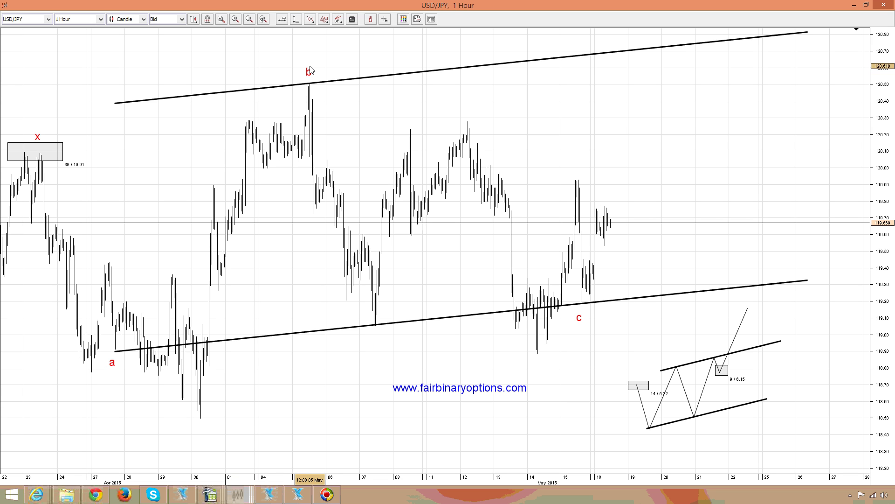
# Add a horizontal line at 120.090 through x and place a b label copy ahead of price
pyautogui.click(281, 19)
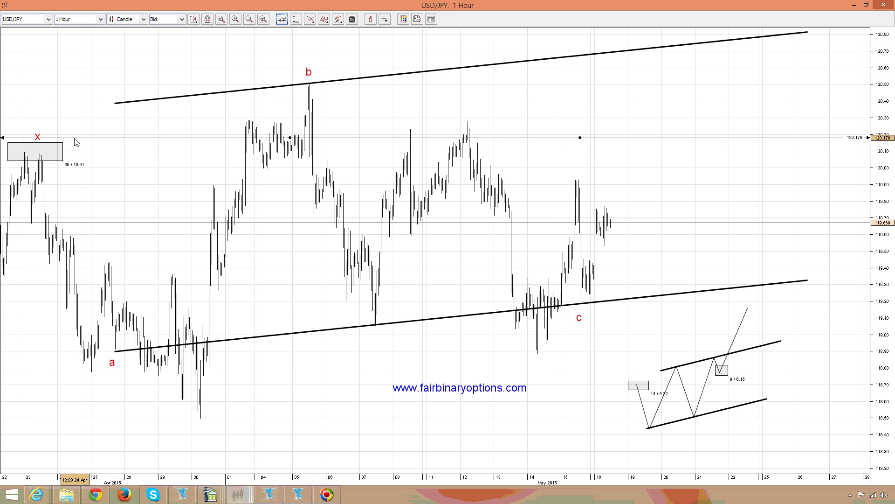
pyautogui.click(61, 153)
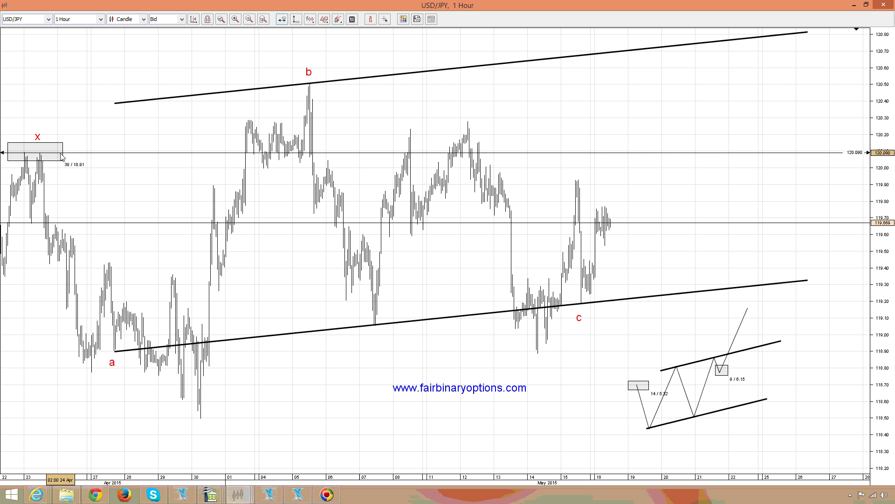
pyautogui.rightClick(307, 72)
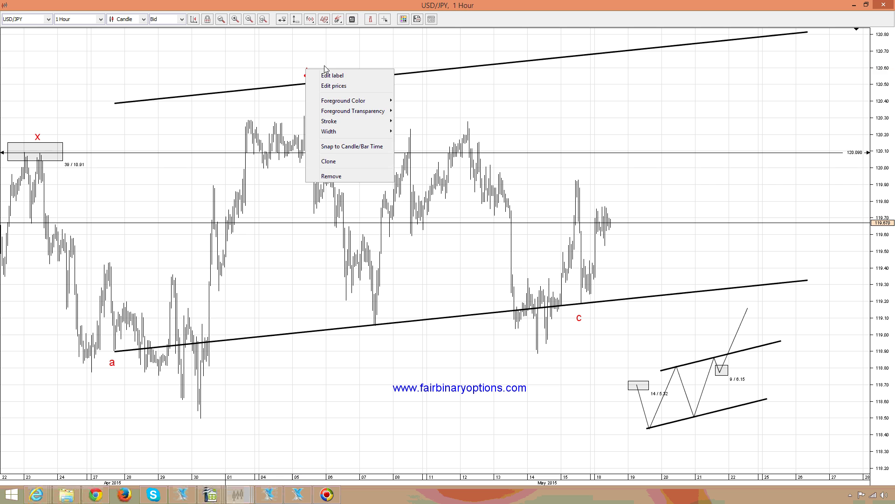
pyautogui.click(351, 163)
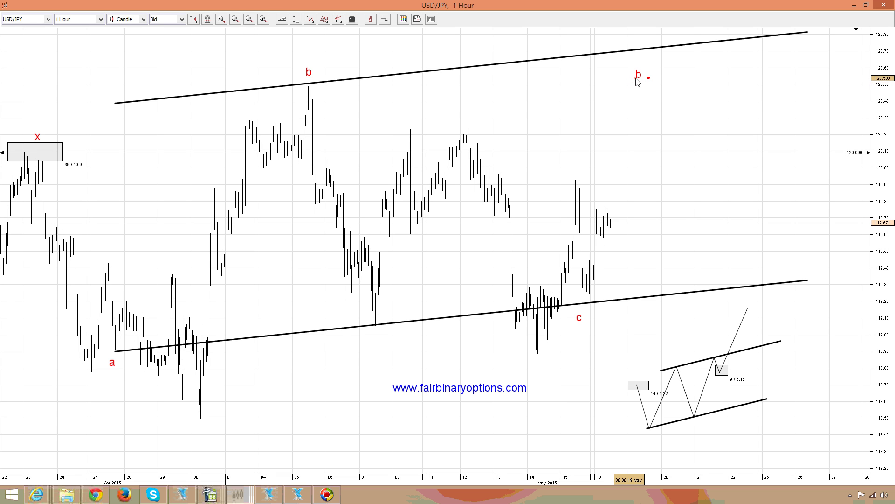
pyautogui.click(637, 82)
# Add a second horizontal line at 120.501 at b and toggle the crosshair
pyautogui.click(281, 19)
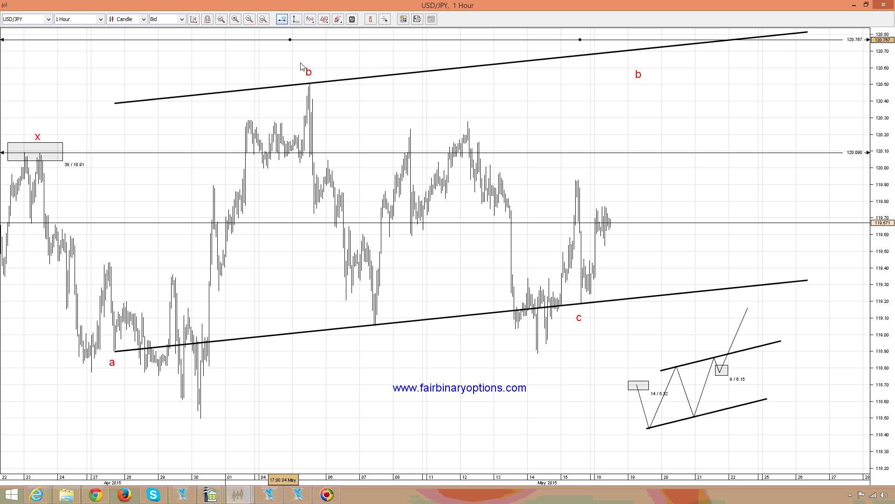
pyautogui.click(318, 102)
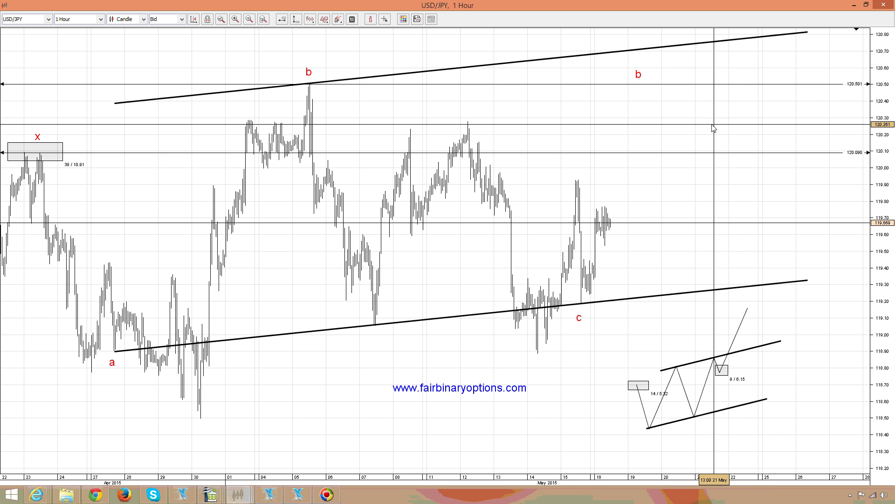
pyautogui.click(385, 19)
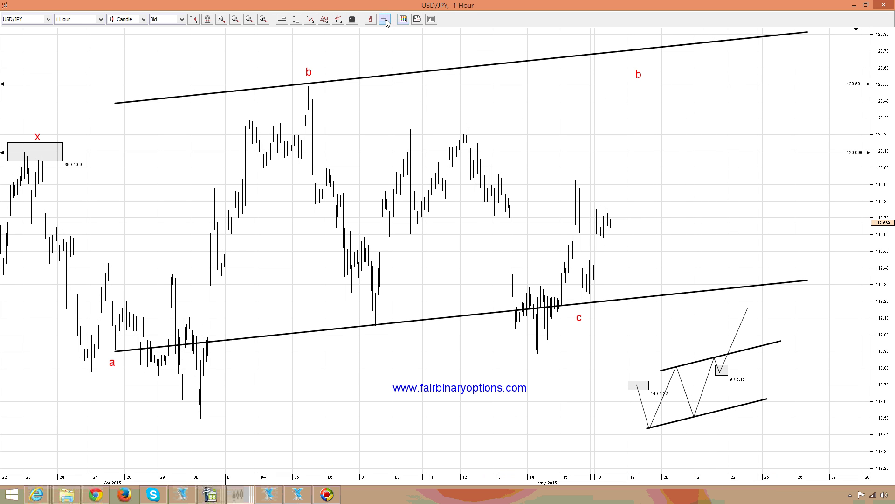
# Clone the projected b label lower and further right, and rename the upper copy 'd'
pyautogui.rightClick(639, 78)
pyautogui.click(662, 166)
pyautogui.click(714, 124)
pyautogui.rightClick(640, 78)
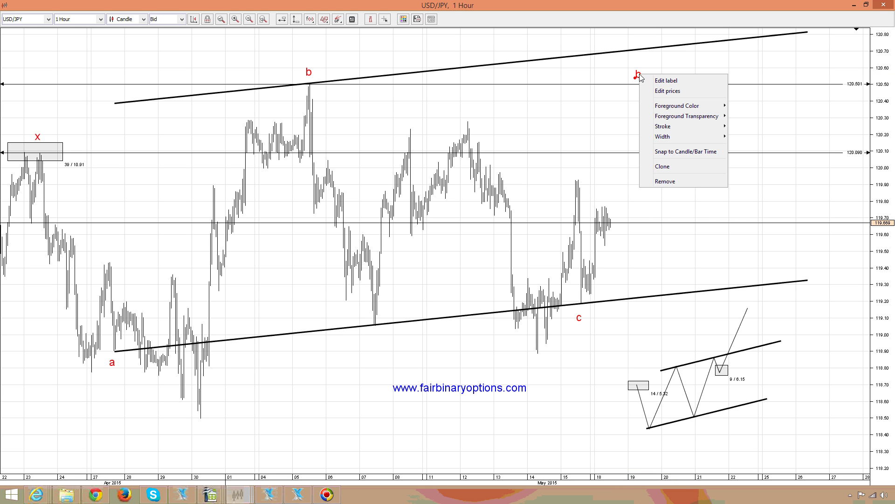
pyautogui.click(653, 82)
pyautogui.doubleClick(489, 327)
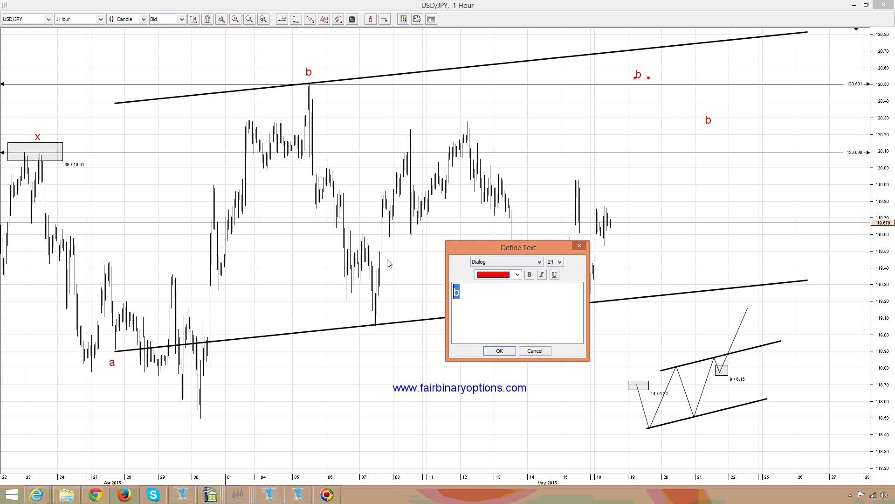
pyautogui.write('d')
pyautogui.click(494, 352)
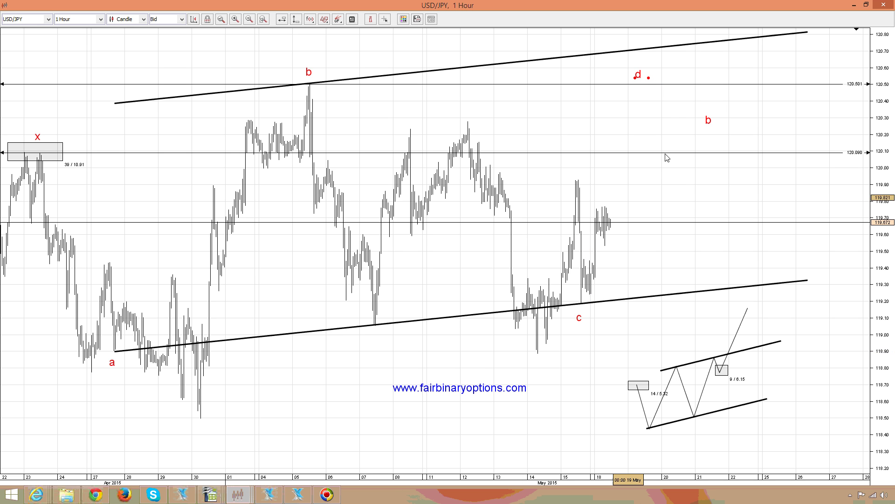
pyautogui.click(696, 117)
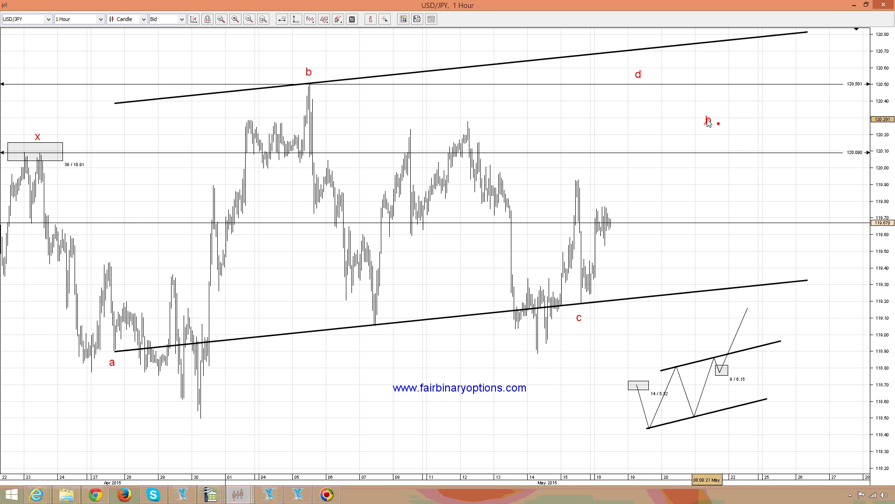
# Rename the lower copied label from 'b' to 'e'
pyautogui.rightClick(707, 123)
pyautogui.click(741, 125)
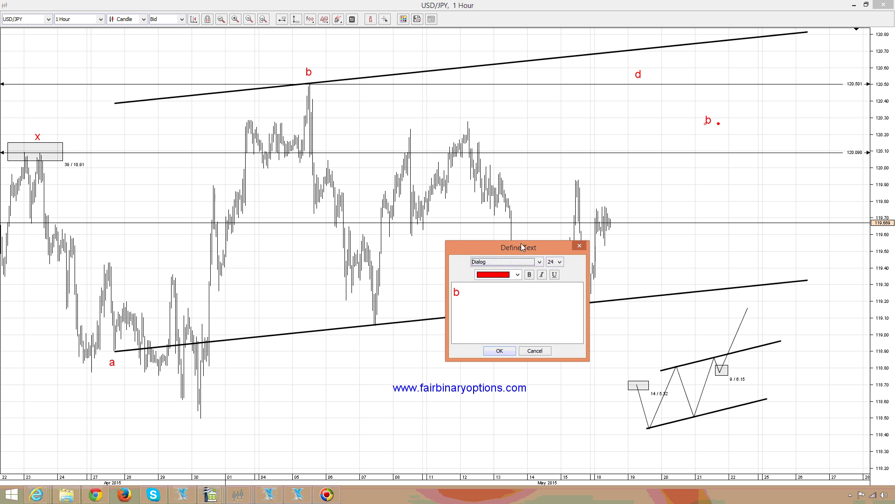
pyautogui.doubleClick(456, 292)
pyautogui.write('e')
pyautogui.click(500, 350)
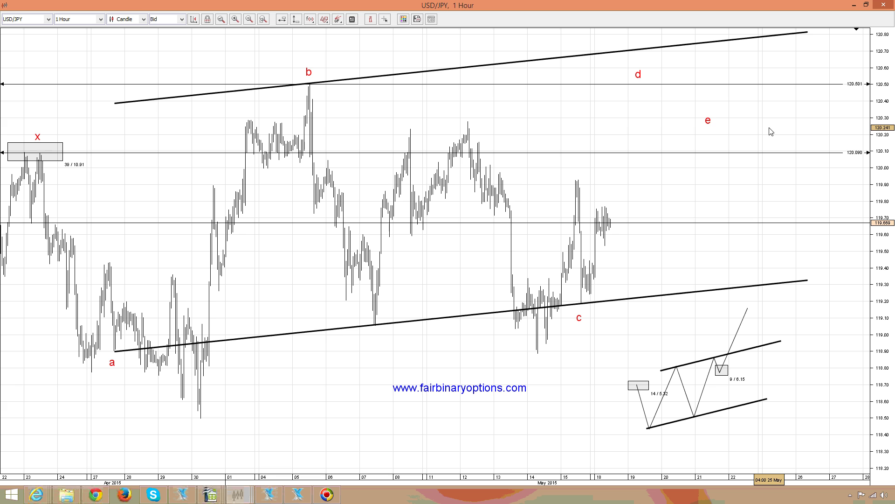
# Draw a poly line from the latest bar up to d, down to e, ending above the channel top
pyautogui.click(324, 19)
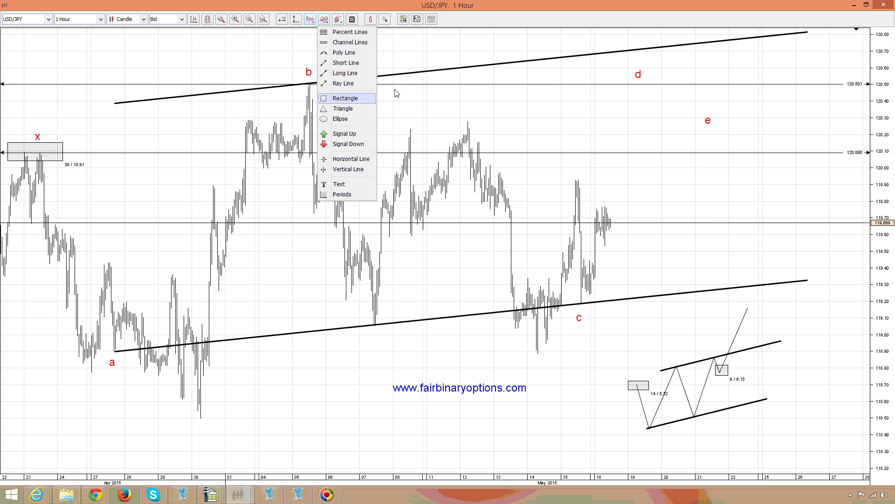
pyautogui.click(345, 52)
pyautogui.click(612, 215)
pyautogui.click(648, 76)
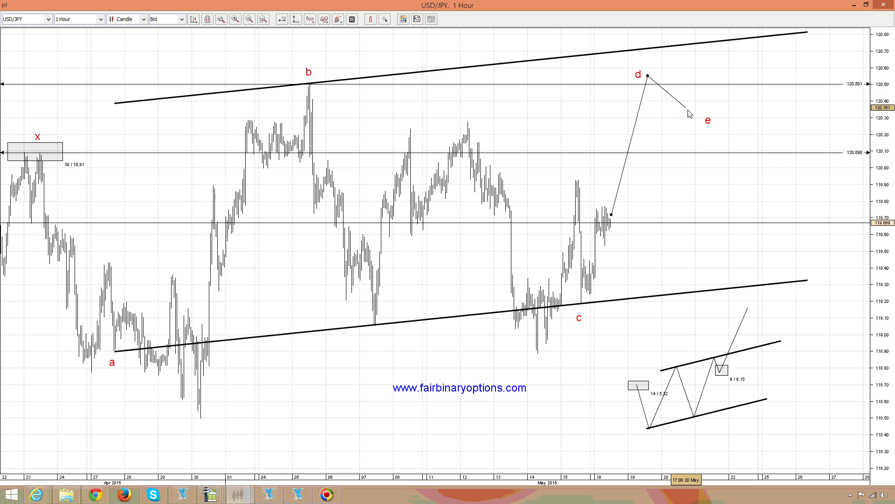
pyautogui.click(694, 117)
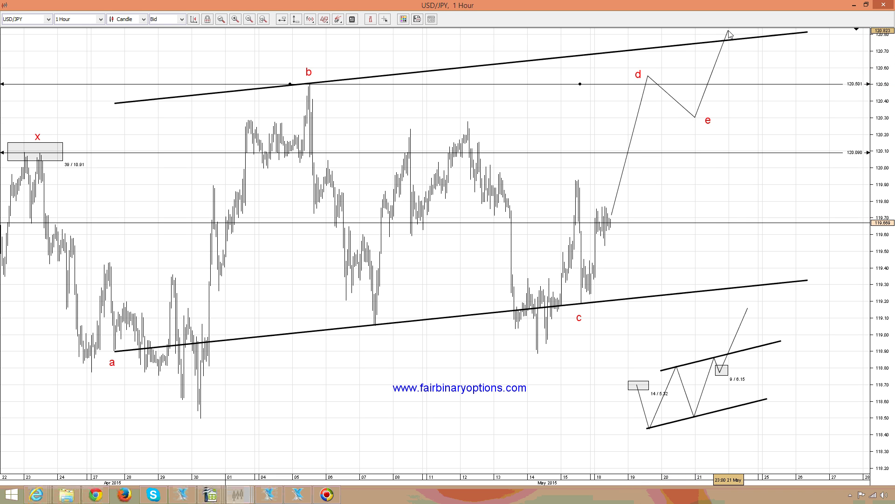
pyautogui.doubleClick(729, 31)
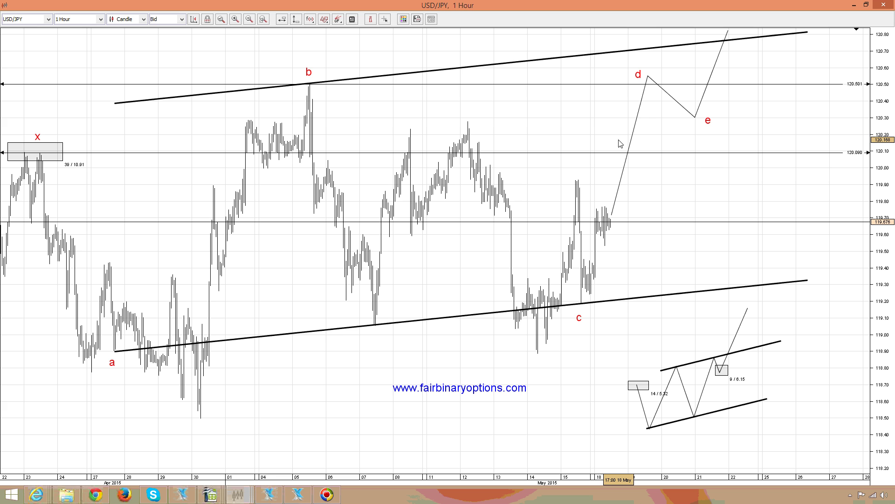
# Place a green Signal Up arrow just right of the latest price bars
pyautogui.click(324, 19)
pyautogui.click(344, 133)
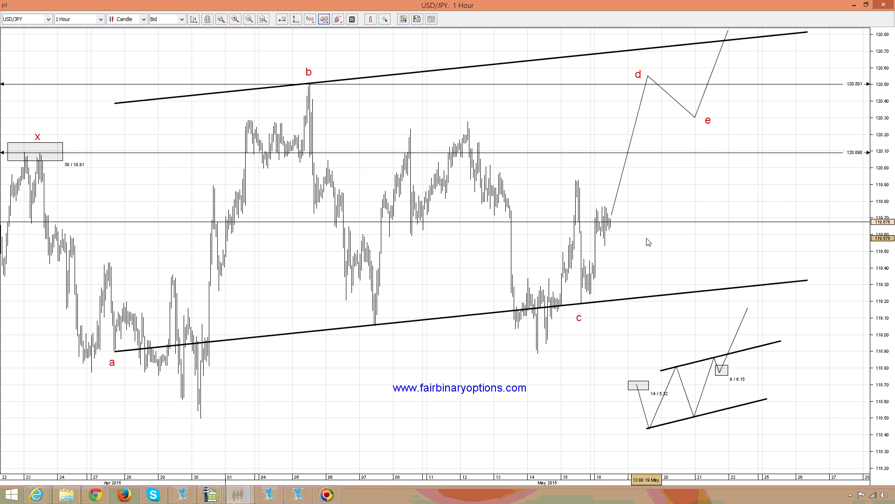
pyautogui.click(617, 226)
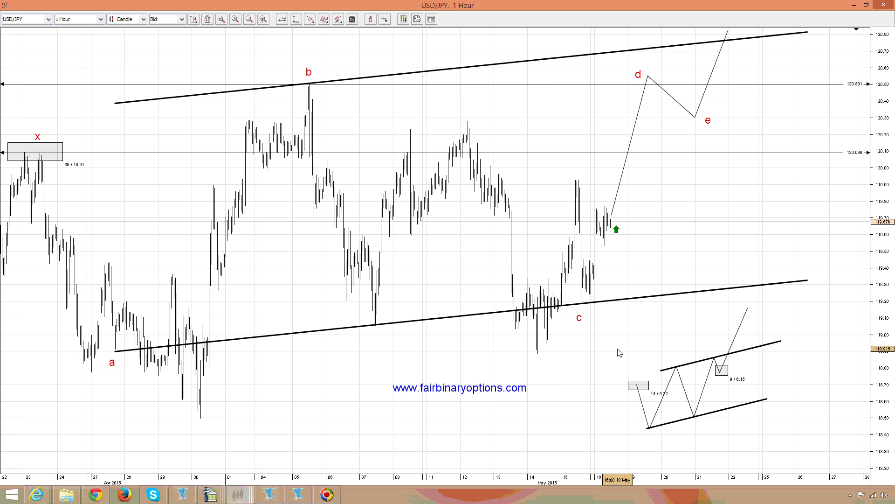
pyautogui.click(323, 19)
pyautogui.click(360, 185)
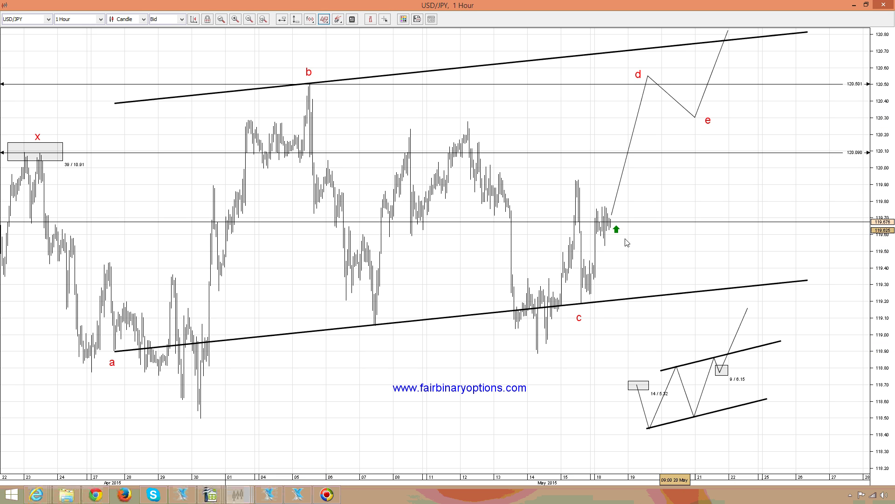
# Add a text note below the latest bars: 'call options with end of week expiration date (Friday 22nd of May - 17:10 GMT)'
pyautogui.click(654, 259)
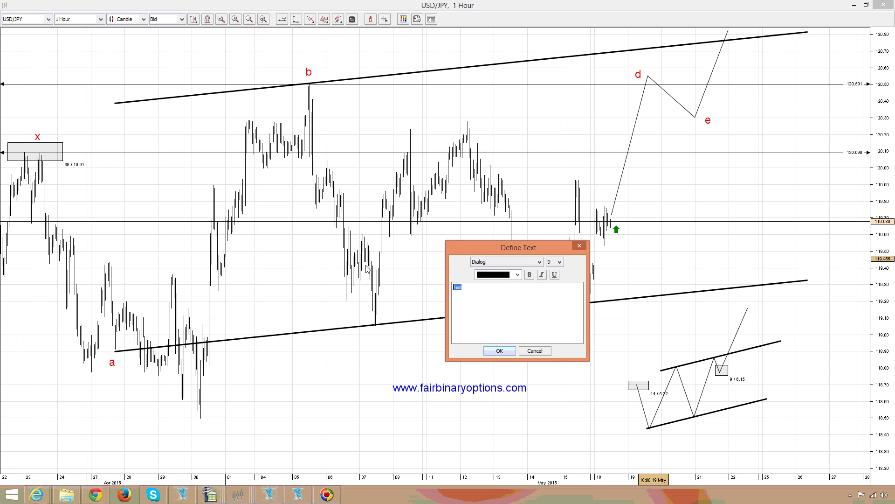
pyautogui.write('call options w')
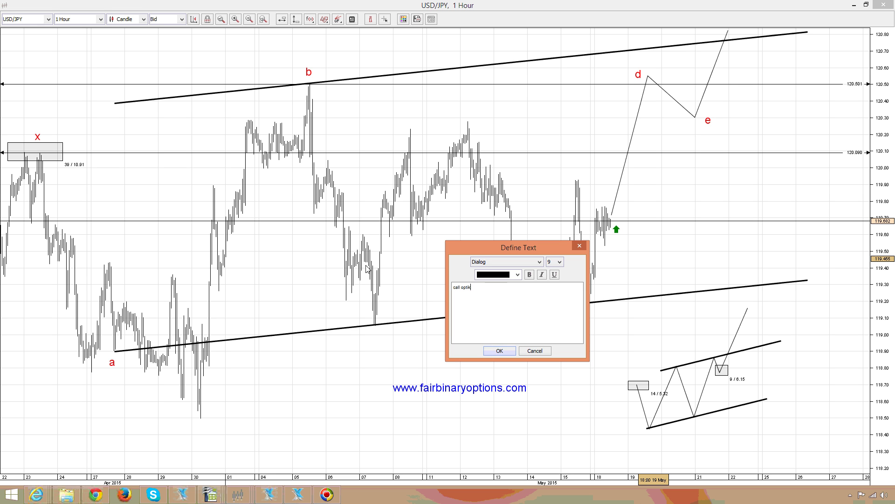
pyautogui.write('ith end of week expiration date (Fr')
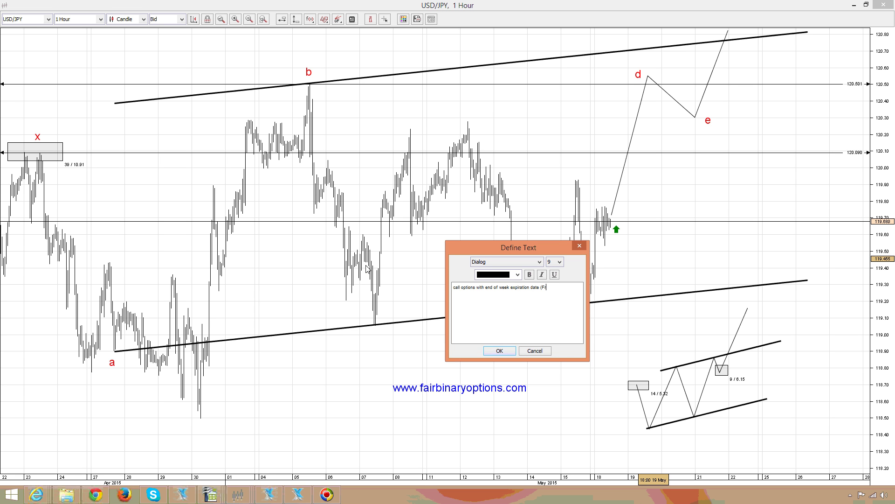
pyautogui.write('iday22')
pyautogui.press('BackSpace')
pyautogui.press('BackSpace')
pyautogui.write('22nd of May - 17:10 GMT)')
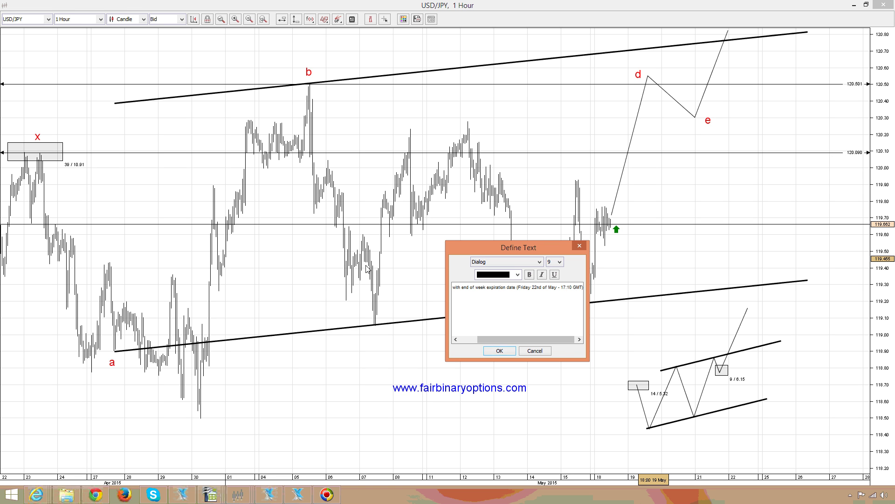
# Set the note's font size to 24, confirm it, and shift it left so it fits on the chart
pyautogui.click(559, 261)
pyautogui.scroll(-1, 564, 296)
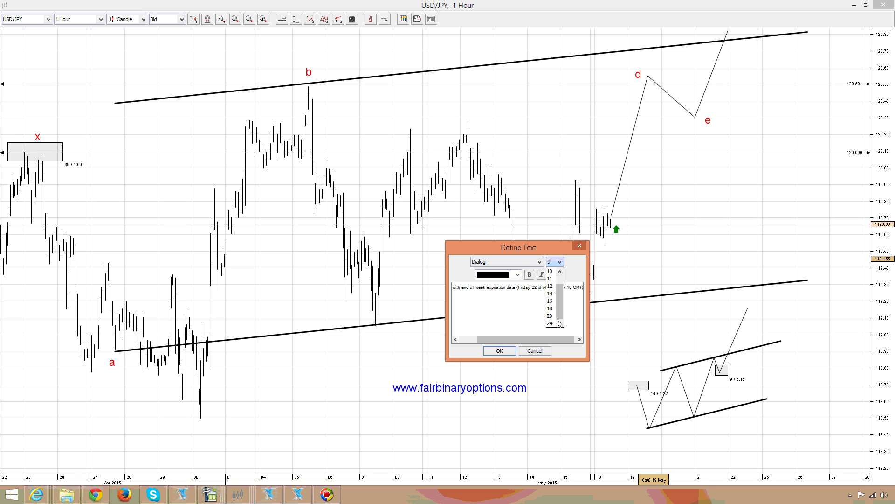
pyautogui.click(552, 326)
pyautogui.click(497, 356)
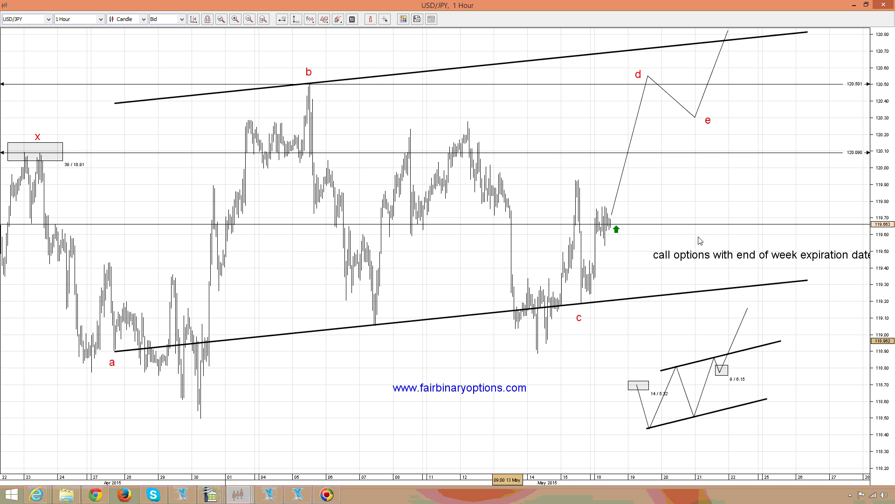
pyautogui.moveTo(825, 254); pyautogui.dragTo(605, 254)
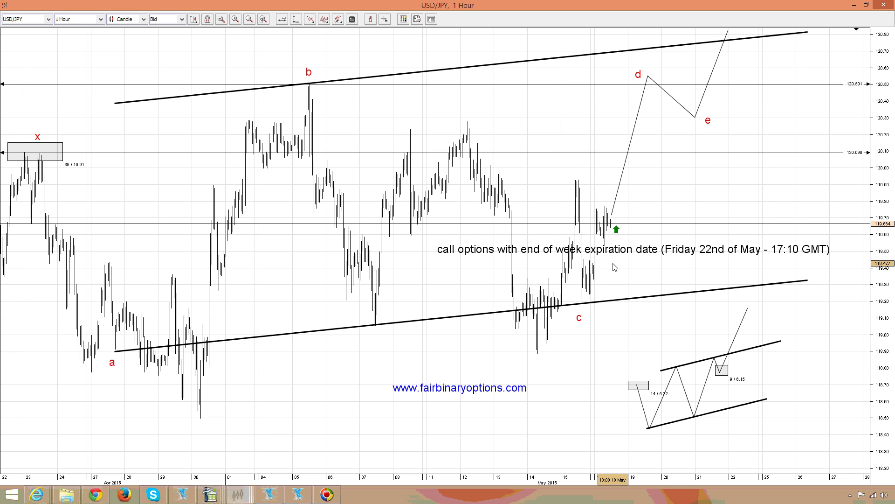